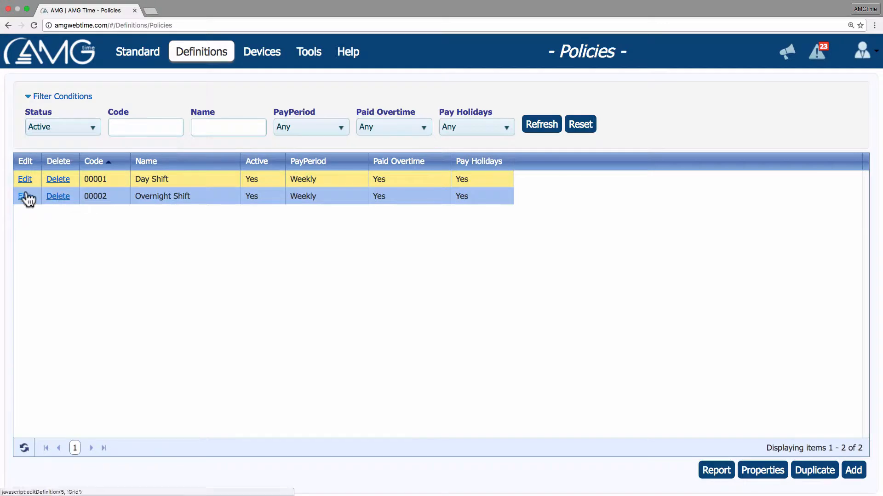
Step: Open the Overnight Shift policy's exception settings and enable Report Exceptions
click(24, 196)
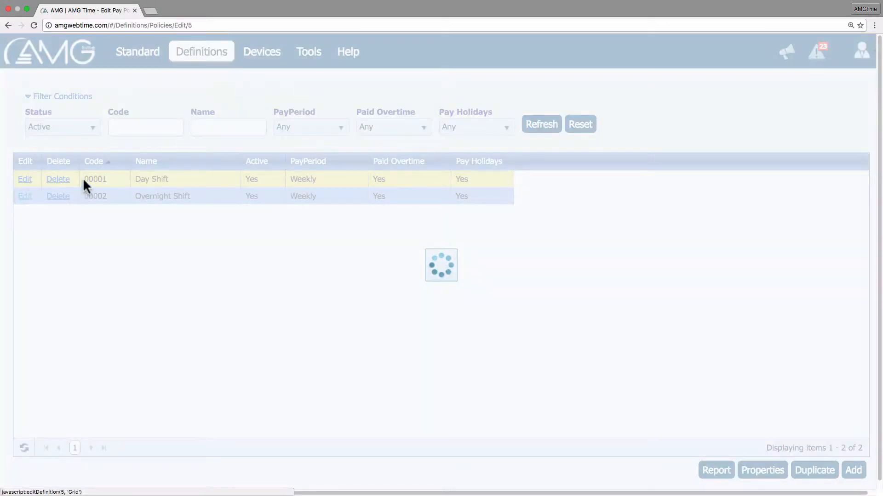
click(367, 94)
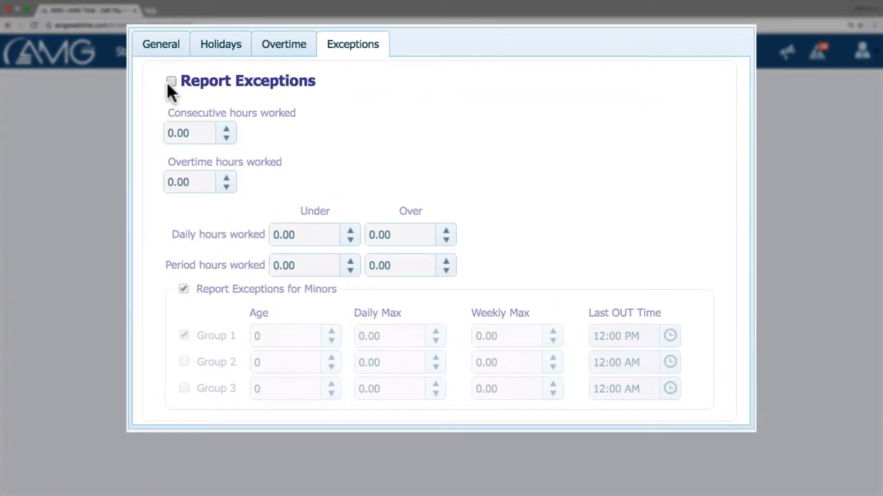
click(171, 82)
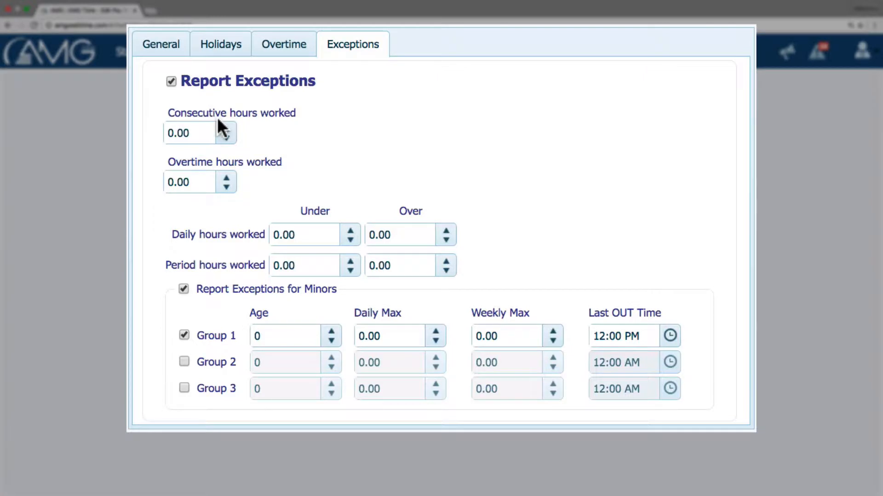
Step: Set the exception limits to 12 consecutive hours worked and 2 overtime hours worked
click(192, 125)
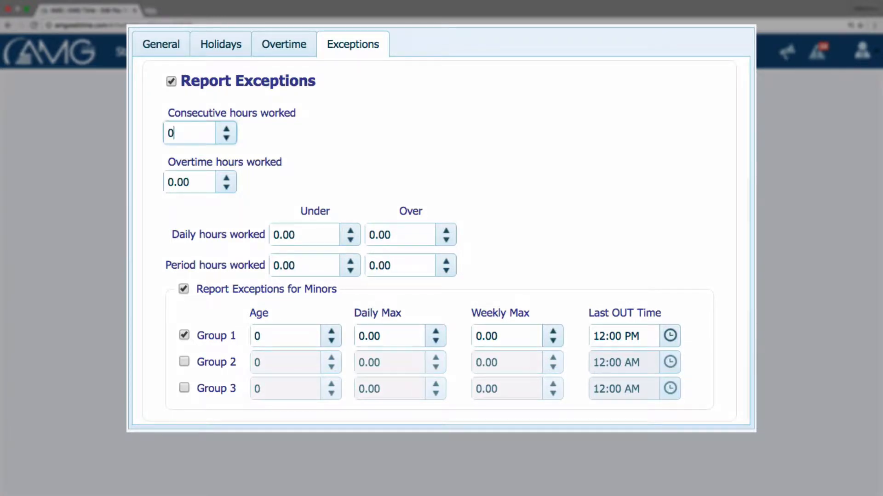
text(12)
click(224, 158)
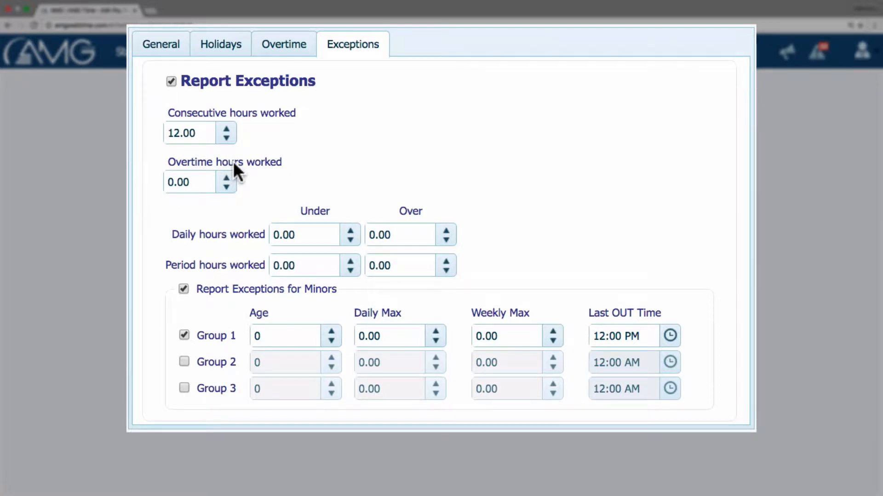
click(226, 178)
click(226, 178)
click(246, 175)
Step: Set the daily hours worked exception thresholds to under 4 and over 8 hours
click(350, 229)
click(349, 229)
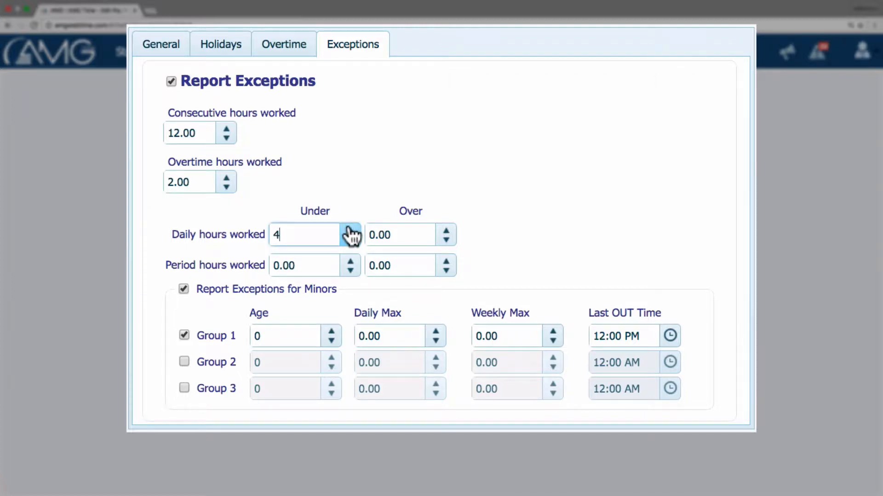
click(346, 212)
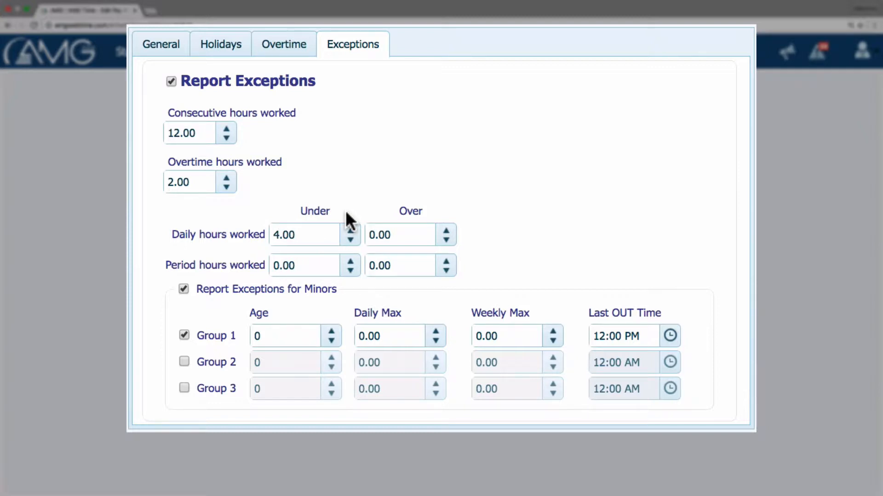
click(453, 233)
text(4)
click(446, 230)
click(446, 230)
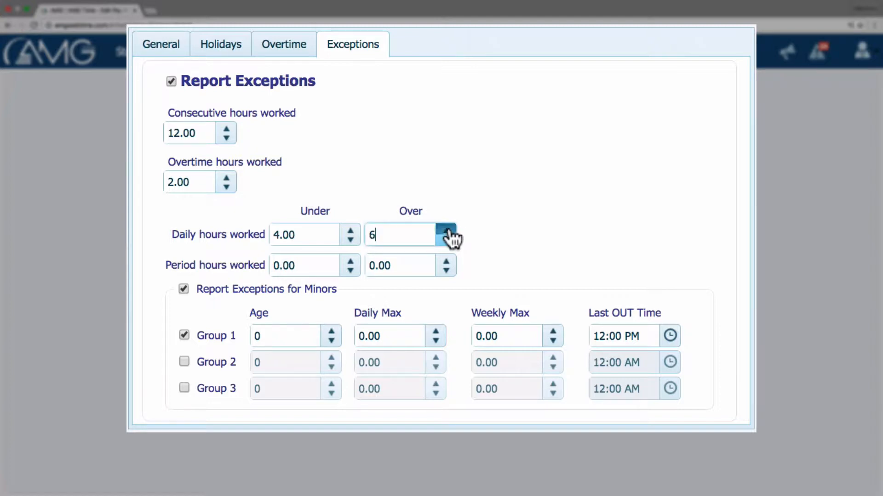
click(446, 230)
click(446, 229)
click(463, 228)
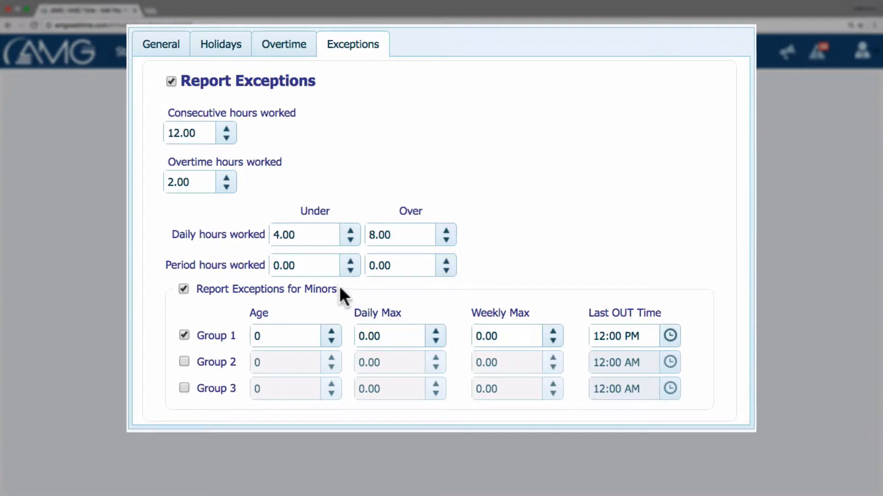
Step: Set the period hours worked exception thresholds to under 20 and over 60 hours
triple_click(351, 261)
triple_click(350, 260)
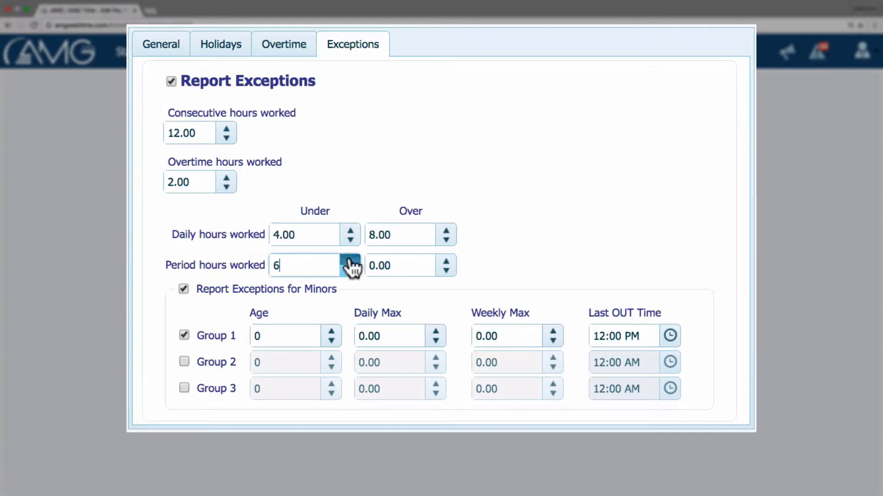
double_click(350, 260)
triple_click(350, 260)
triple_click(350, 260)
double_click(350, 261)
double_click(351, 260)
click(351, 260)
click(350, 260)
click(465, 272)
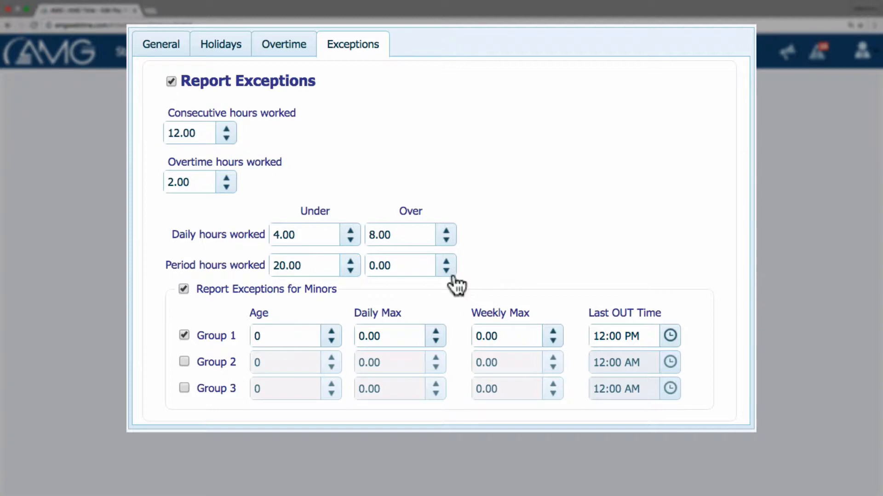
click(406, 266)
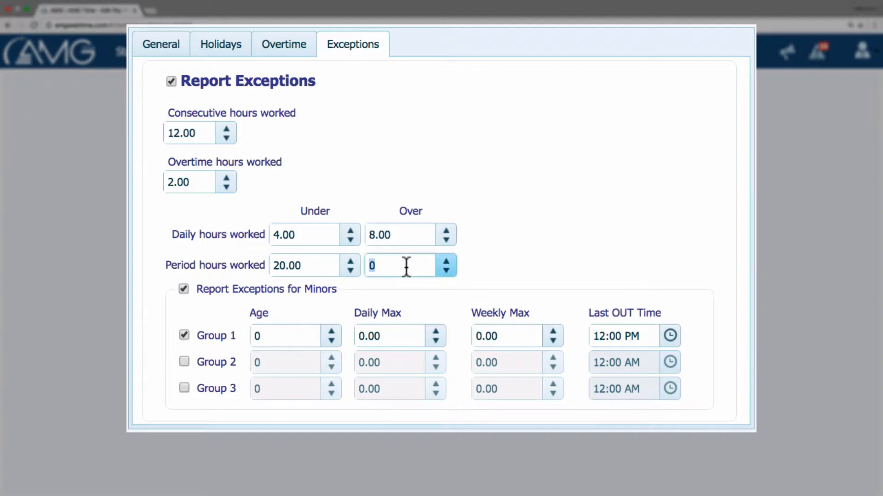
text(60)
click(462, 258)
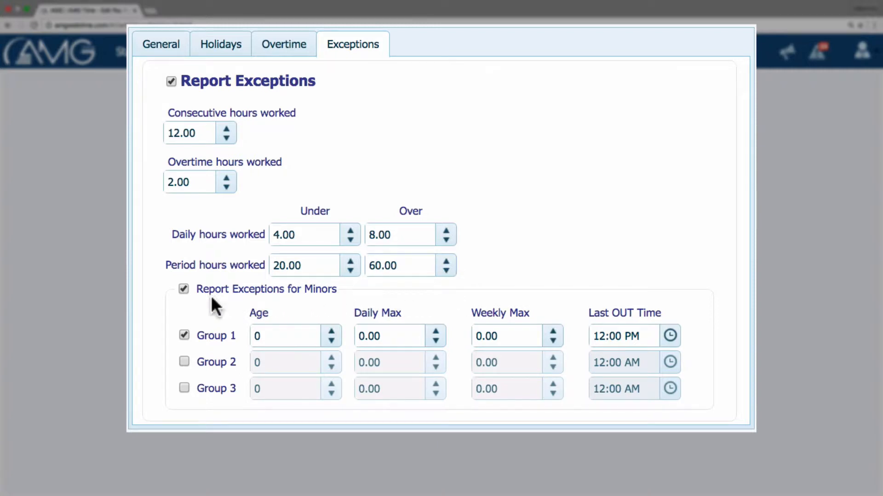
Step: With exceptions for minors enabled, set Group 1 to age 17, a daily maximum of 4 hours and a weekly maximum of 20 hours
click(179, 288)
click(179, 288)
double_click(303, 342)
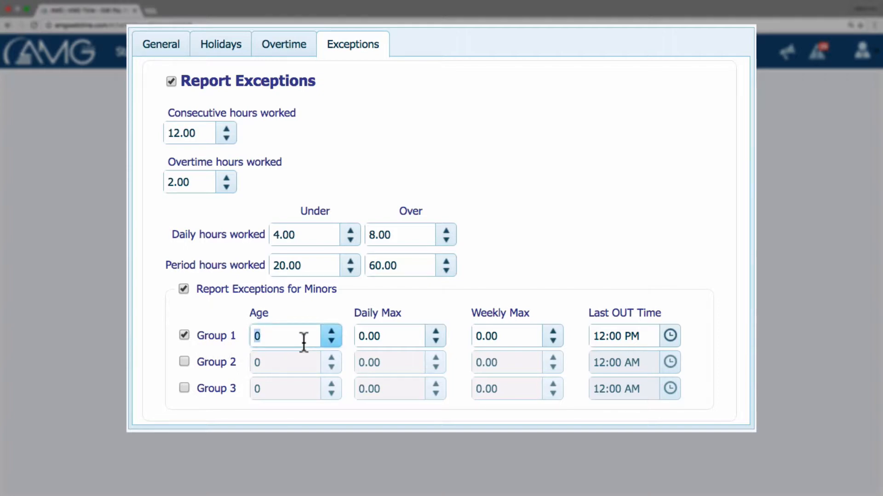
text(17)
click(374, 335)
double_click(385, 336)
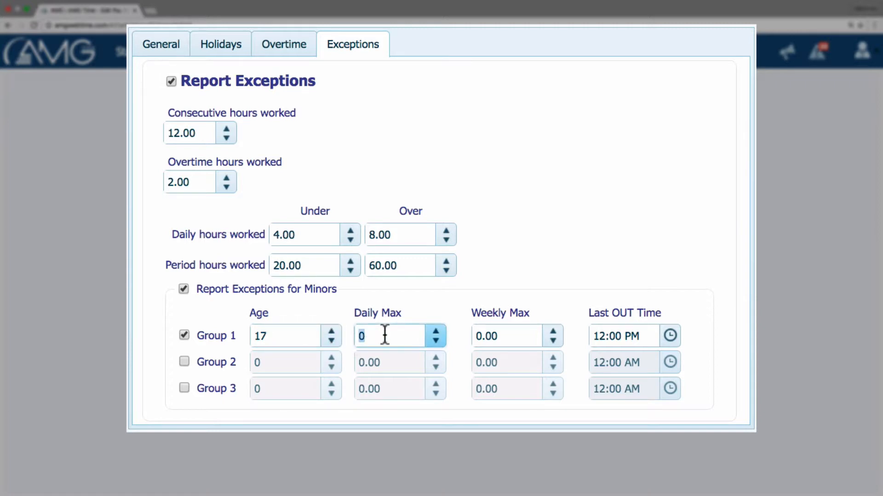
text(4)
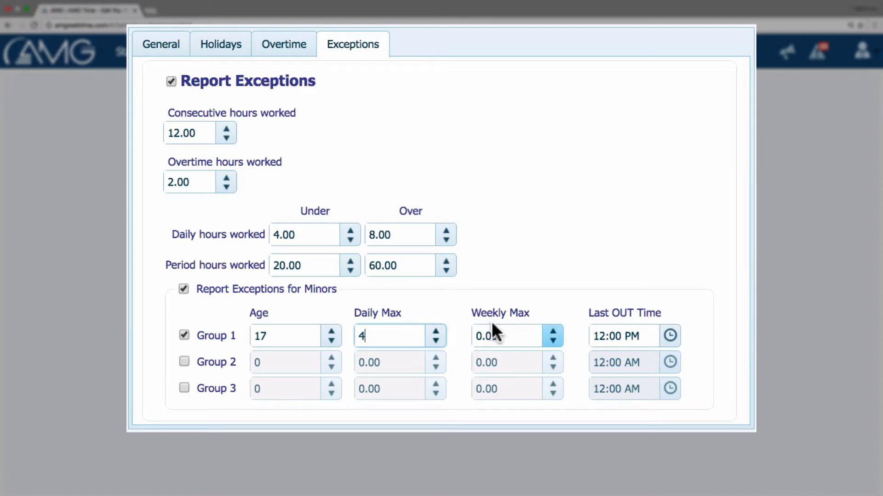
click(504, 335)
double_click(504, 335)
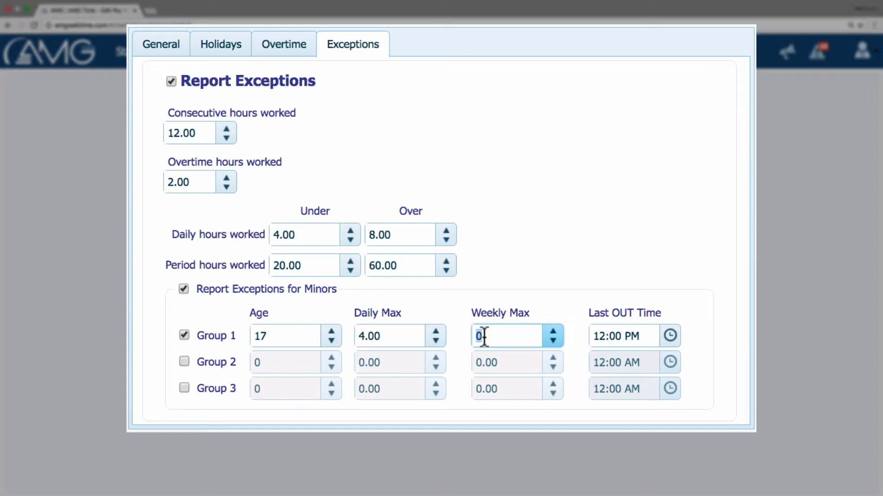
text(20)
click(577, 311)
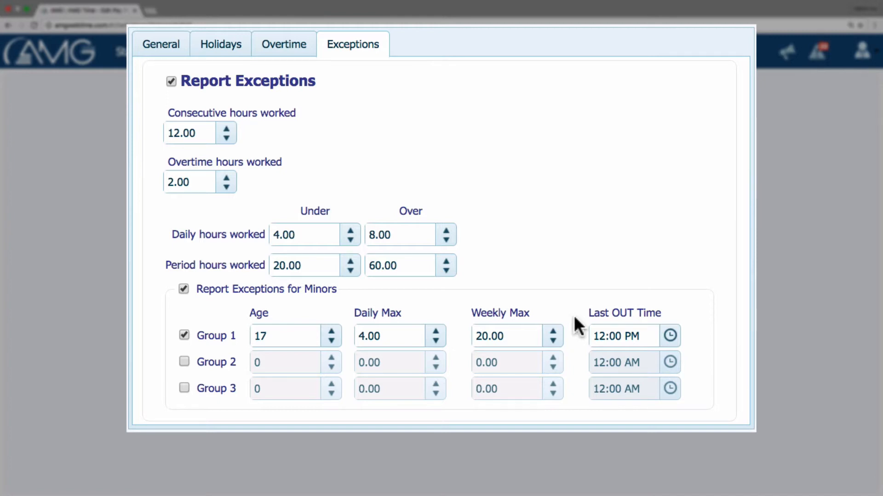
Step: Set Group 1's last OUT time to 4:00 PM and save the pay policy
click(670, 337)
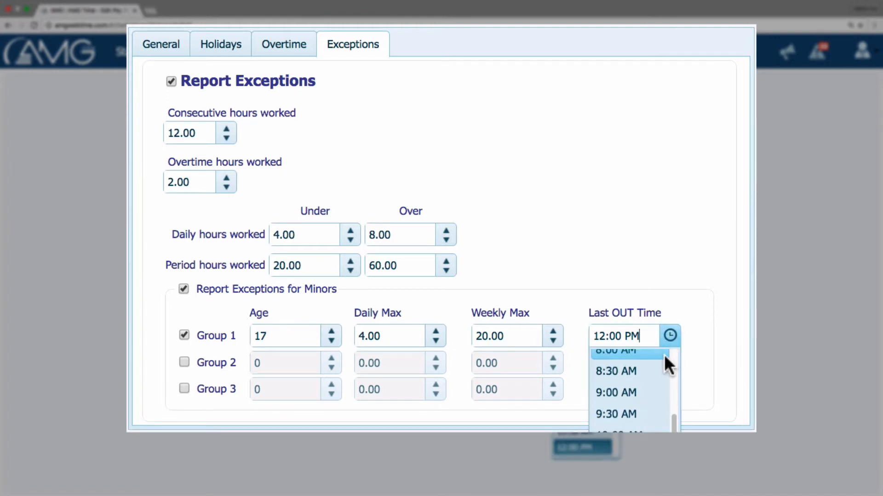
drag(674, 425, 673, 458)
right_click(673, 456)
click(674, 456)
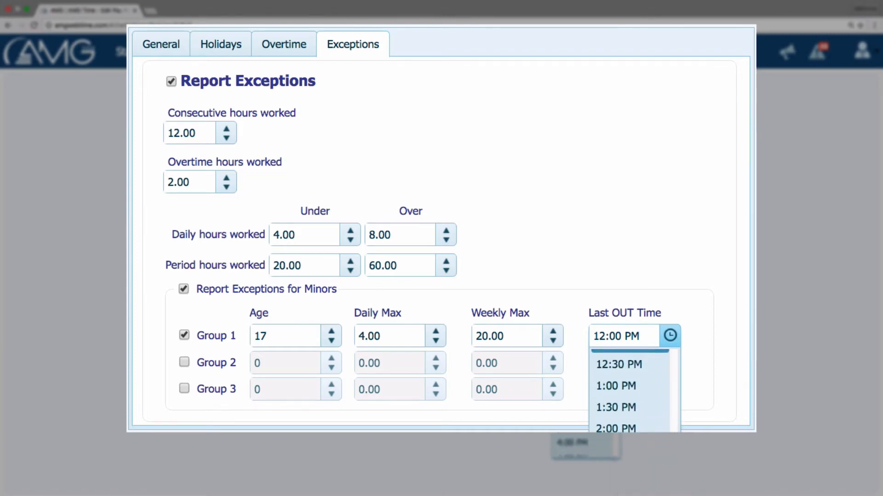
click(581, 440)
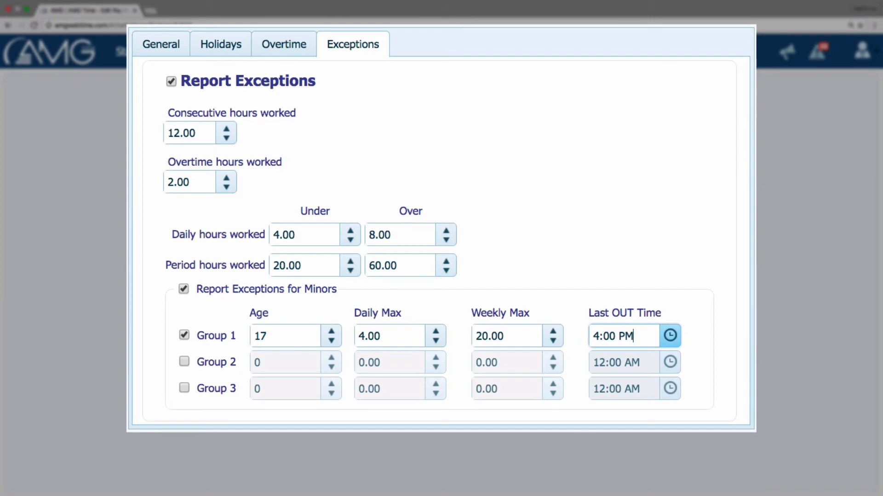
double_click(299, 332)
click(297, 316)
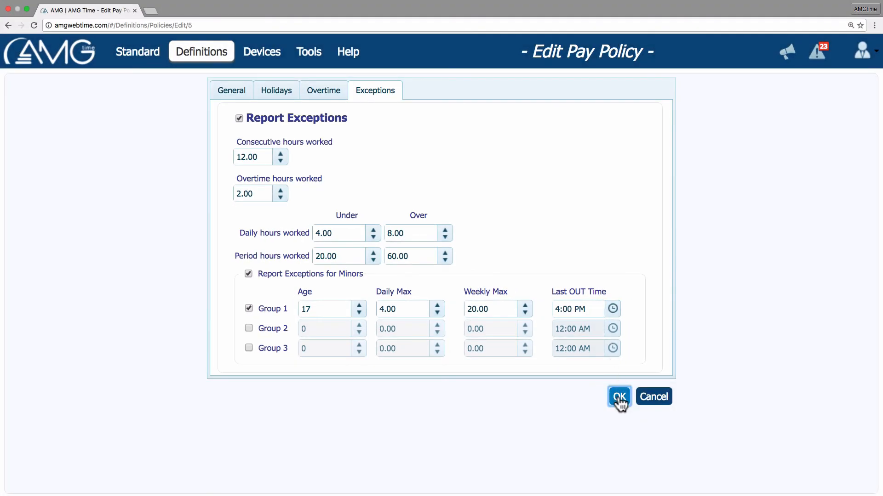
click(619, 398)
Step: Go to the attendance reports and select the Exceptions report
click(143, 55)
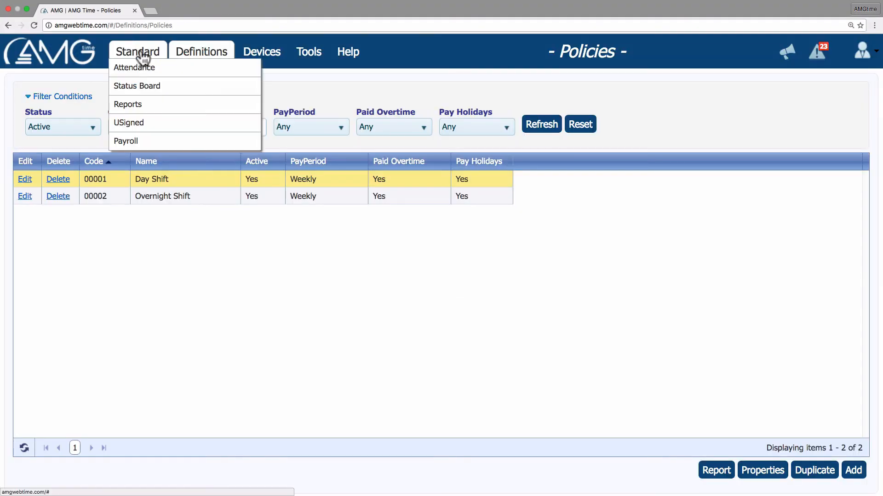
click(143, 106)
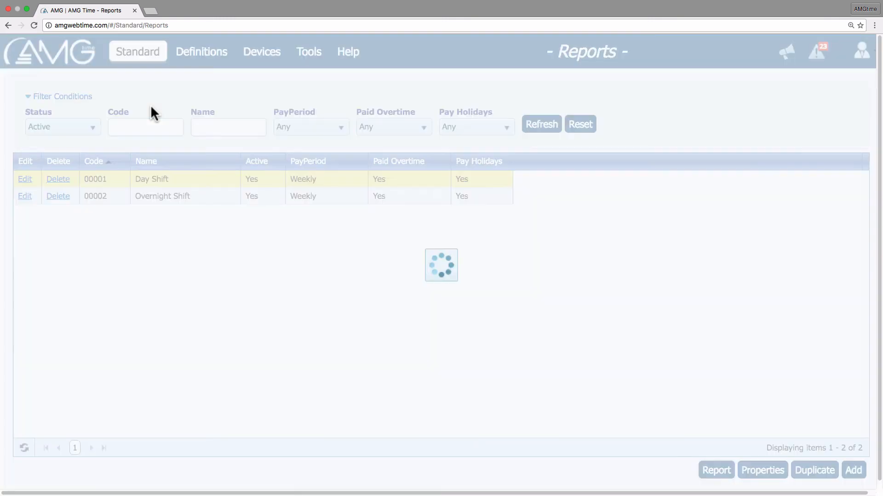
click(121, 91)
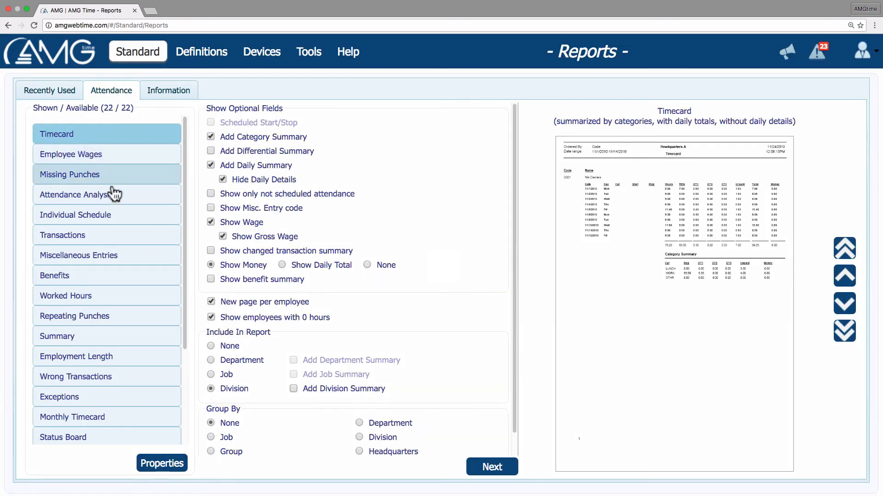
click(93, 408)
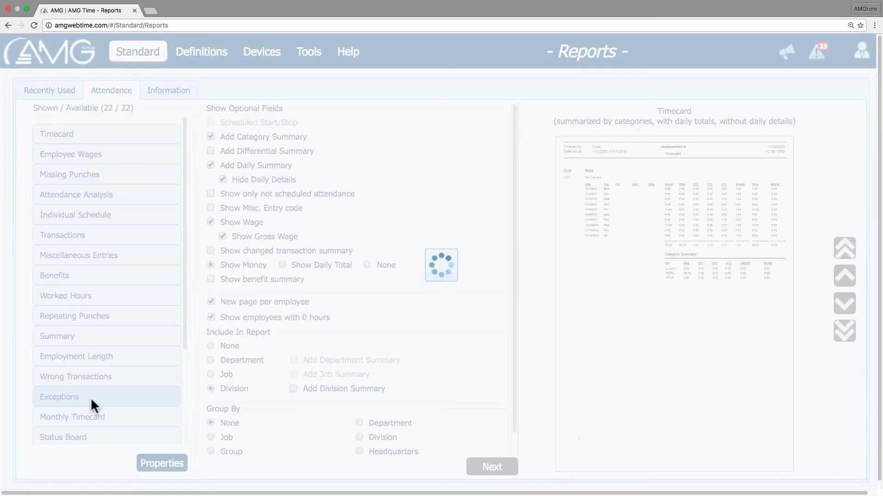